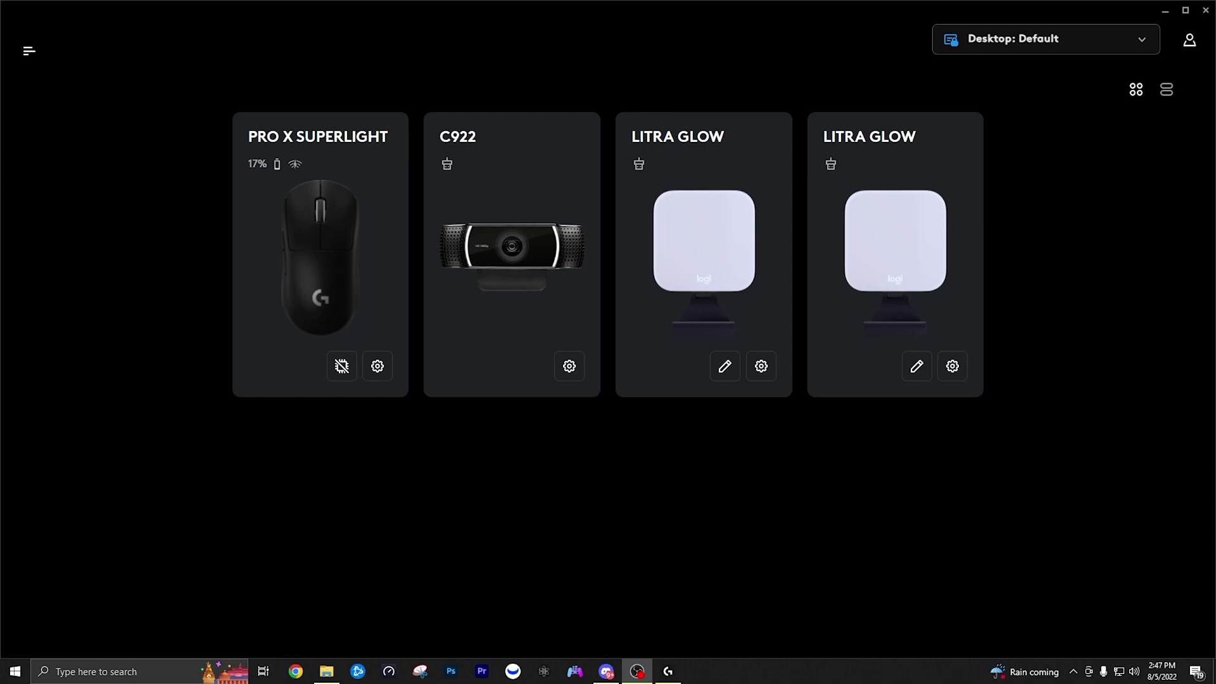
- Set the C922 webcam zoom to 126% and drag focus all the way to its minimum
{"action": "left_click", "coordinate": [541, 154]}
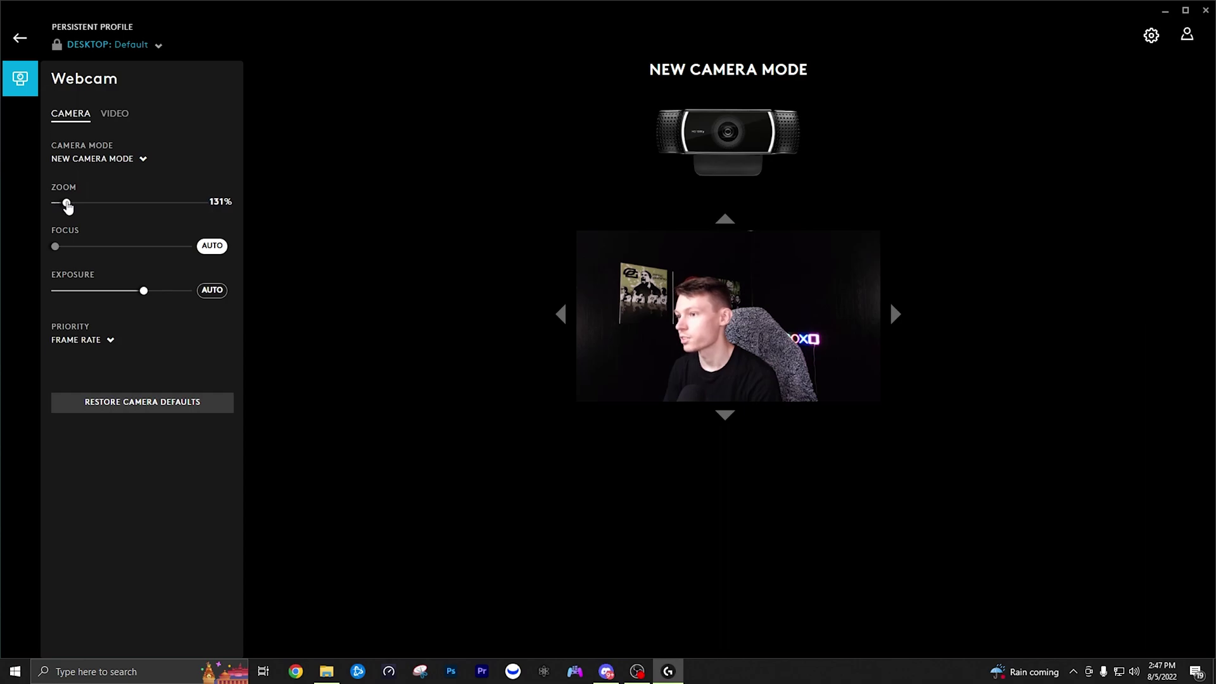
{"action": "left_click_drag", "start_coordinate": [67, 207], "coordinate": [67, 208]}
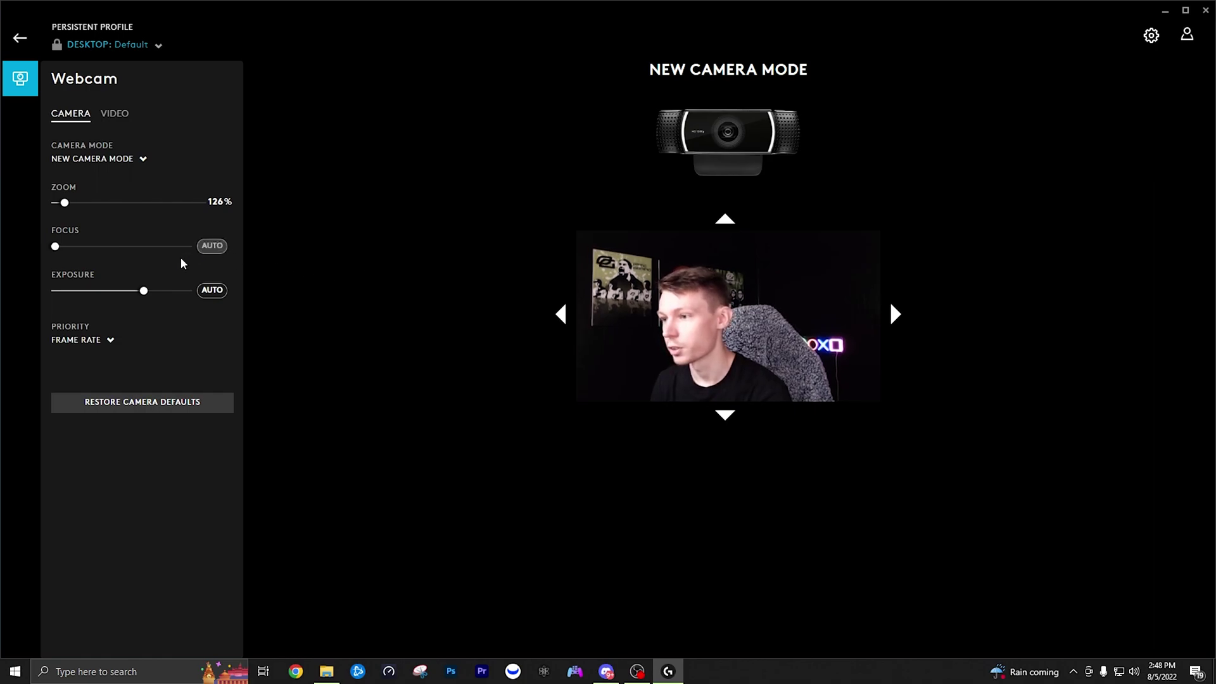
{"action": "left_click_drag", "start_coordinate": [113, 253], "coordinate": [27, 252]}
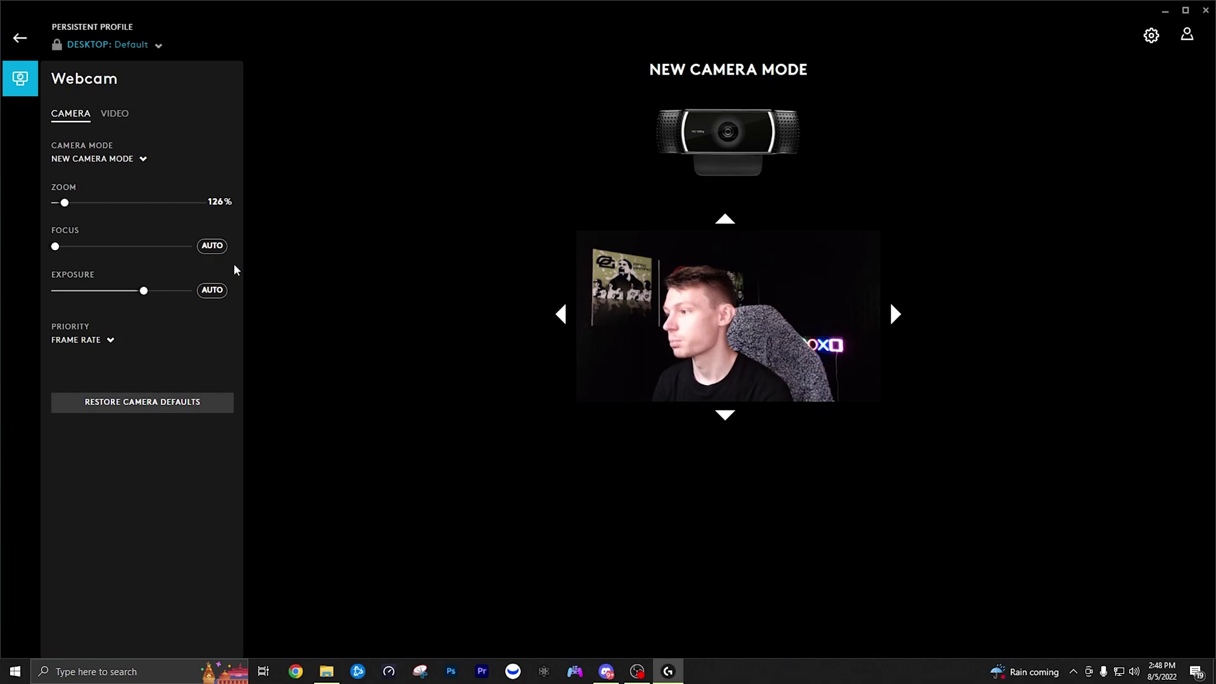
{"action": "left_click_drag", "start_coordinate": [68, 252], "coordinate": [55, 252]}
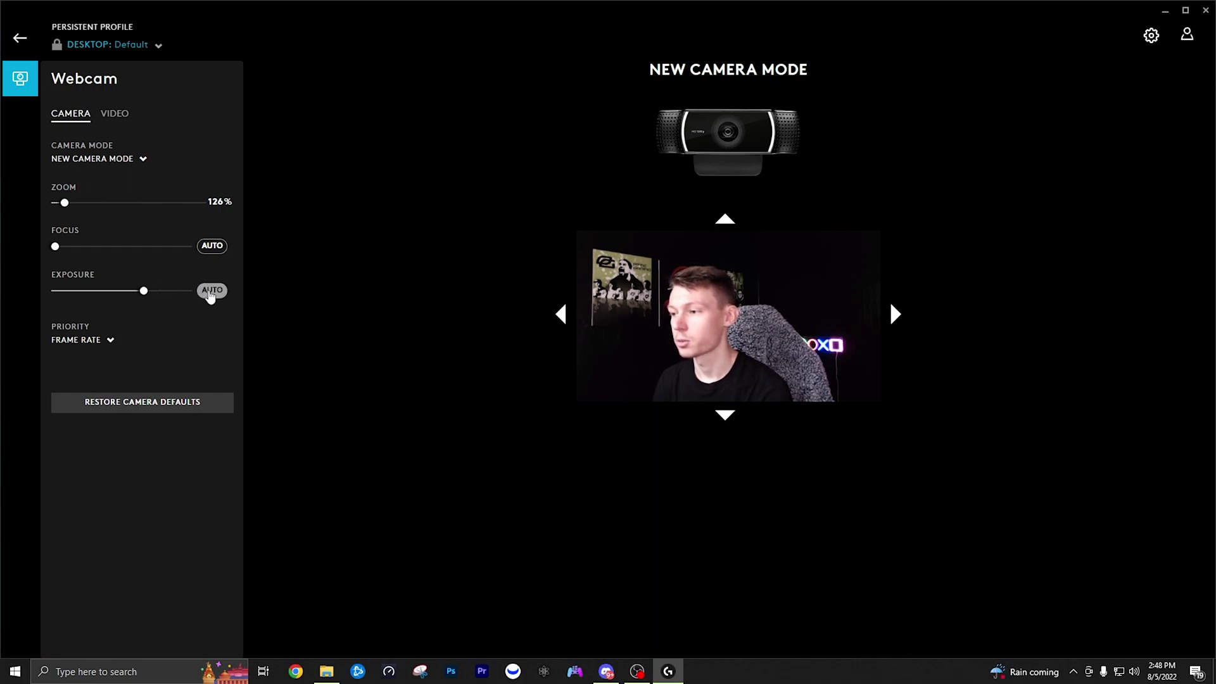
- Make the C922 exposure manual at a slightly lower mid-range level, keeping FRAME RATE priority
{"action": "left_click", "coordinate": [210, 294]}
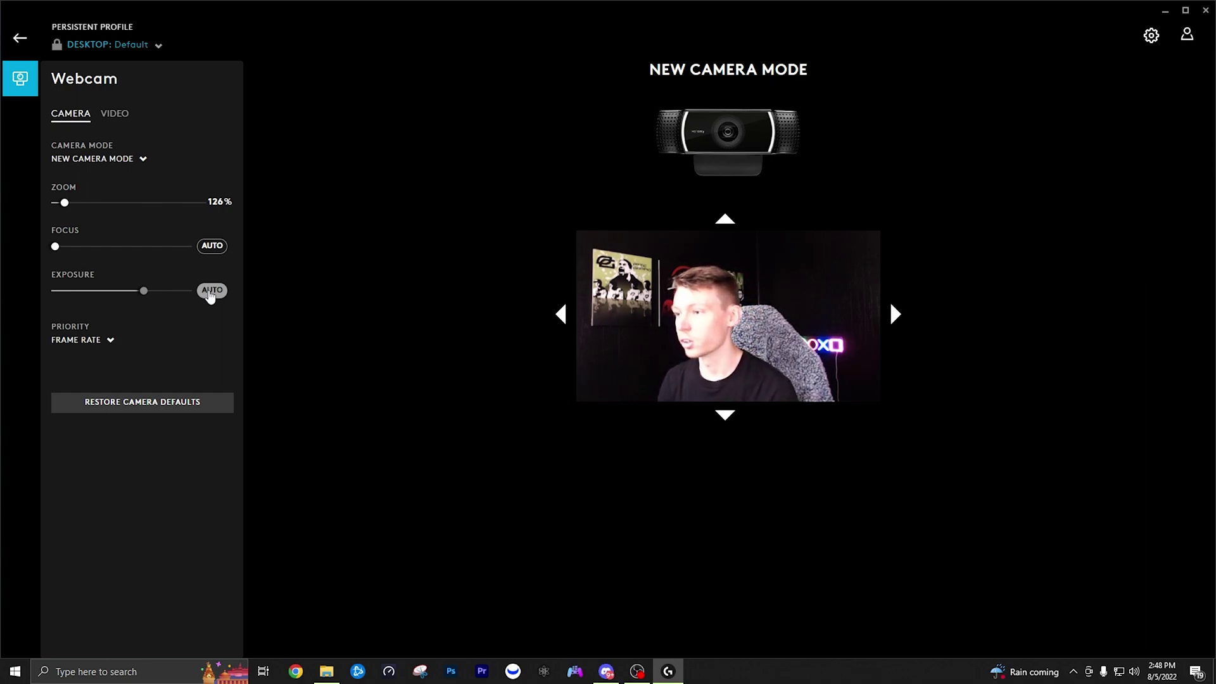
{"action": "left_click", "coordinate": [211, 291]}
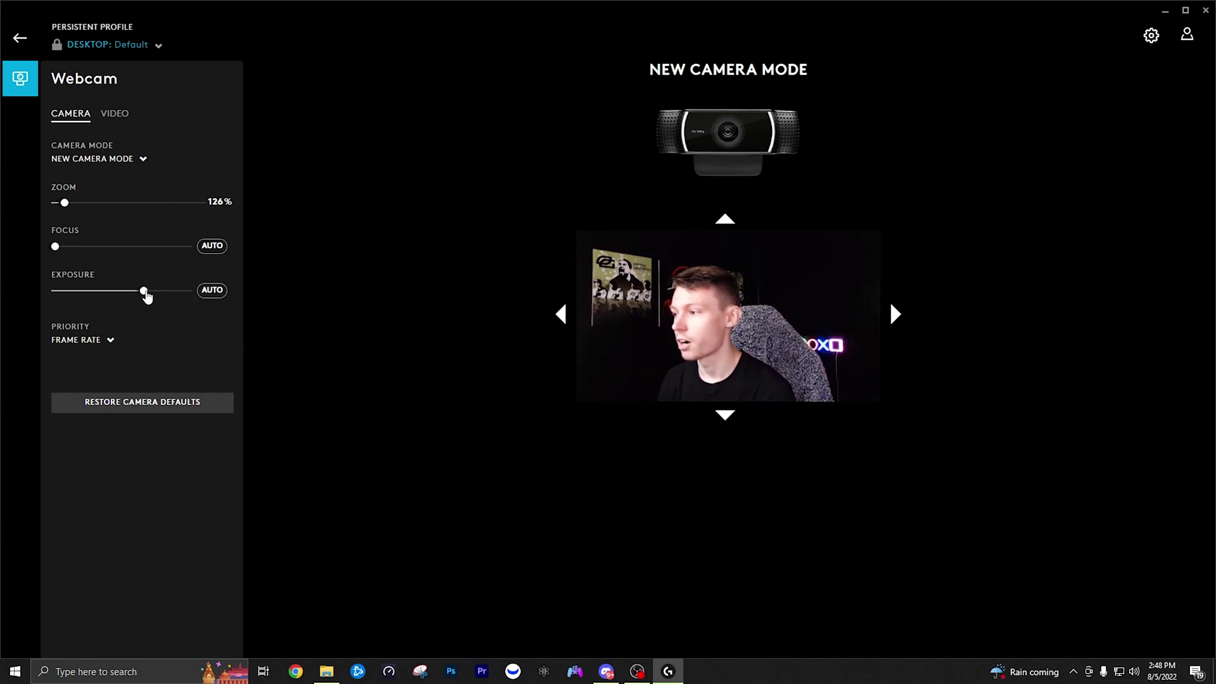
{"action": "left_click", "coordinate": [128, 292]}
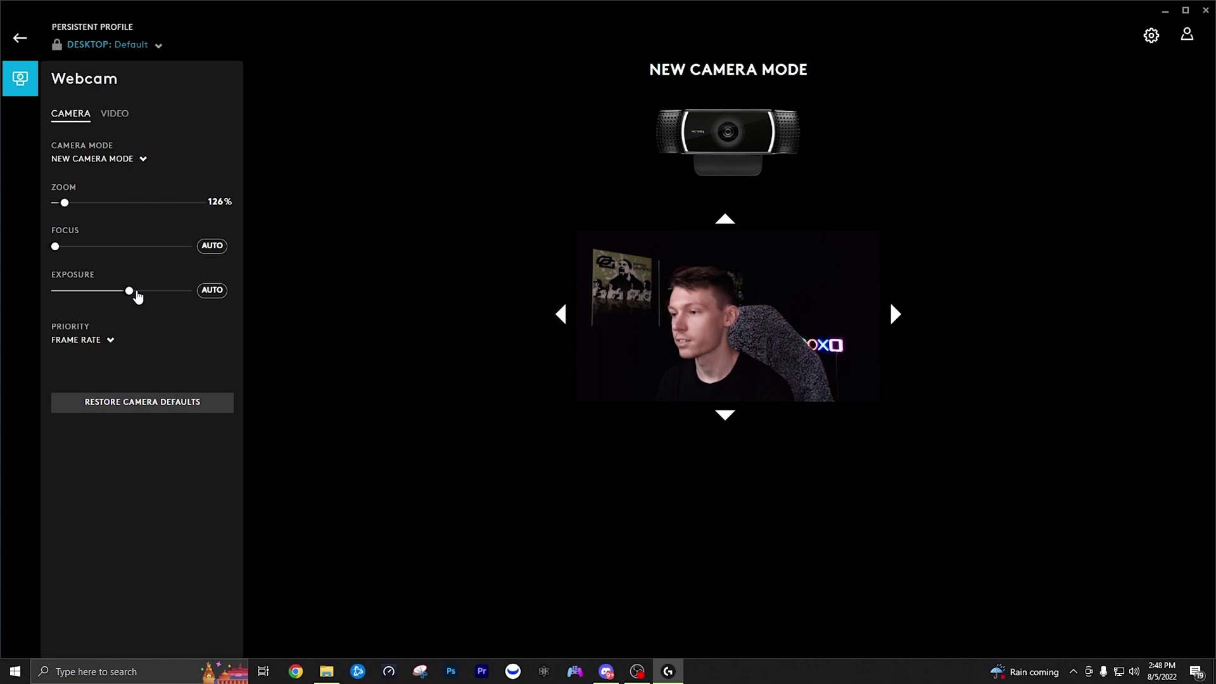
{"action": "left_click", "coordinate": [144, 293]}
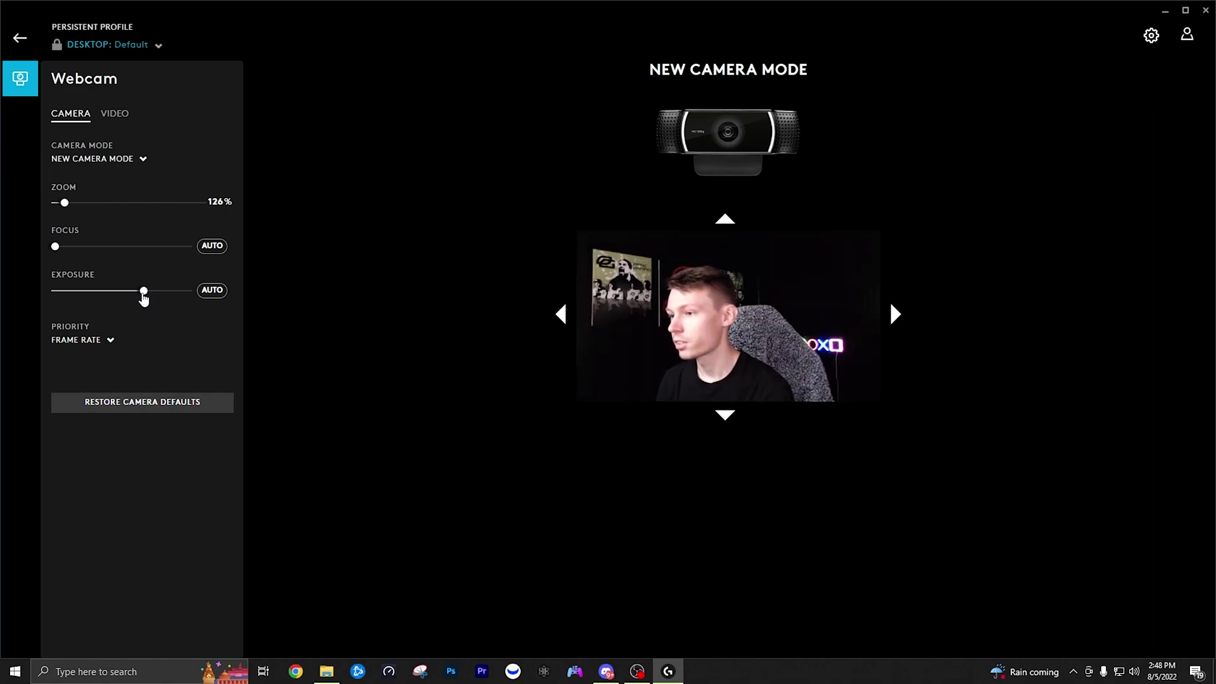
{"action": "left_click", "coordinate": [134, 293]}
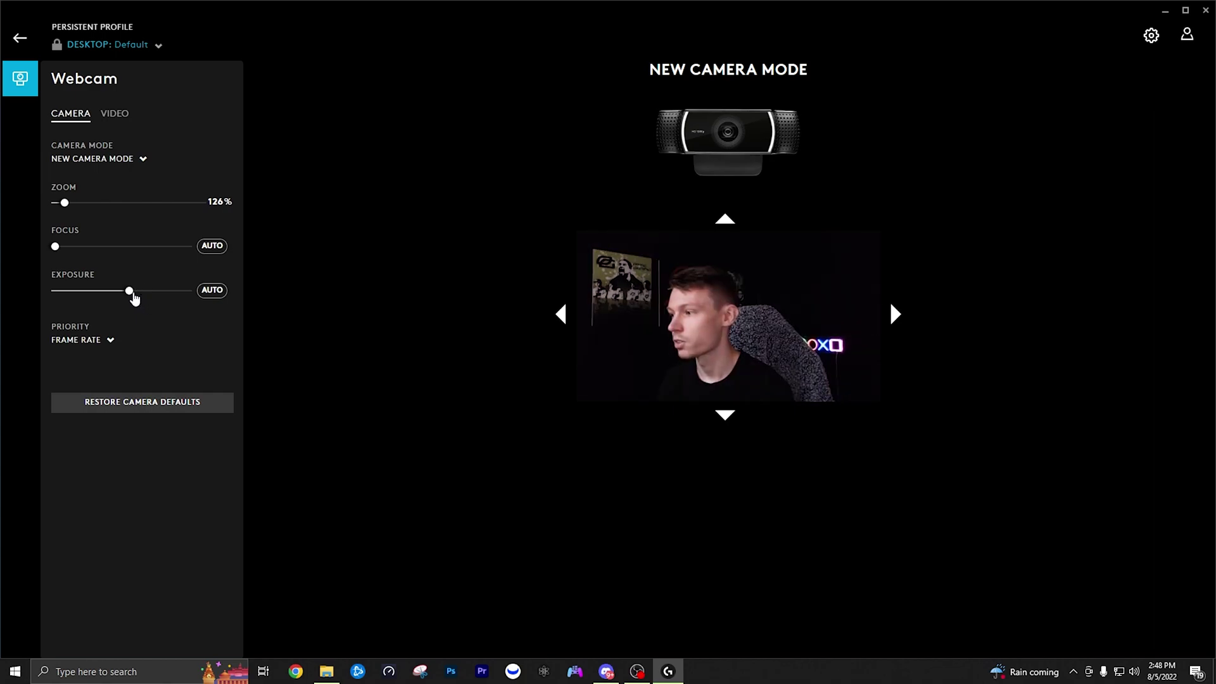
{"action": "left_click", "coordinate": [140, 295]}
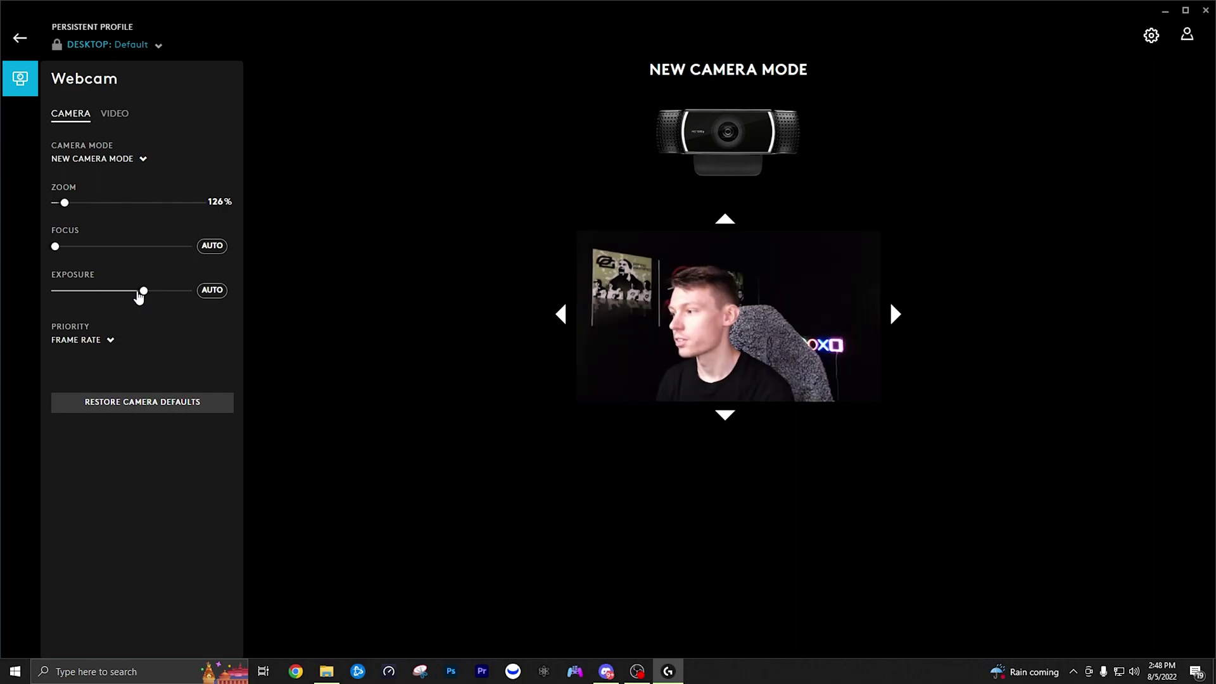
{"action": "left_click", "coordinate": [134, 293]}
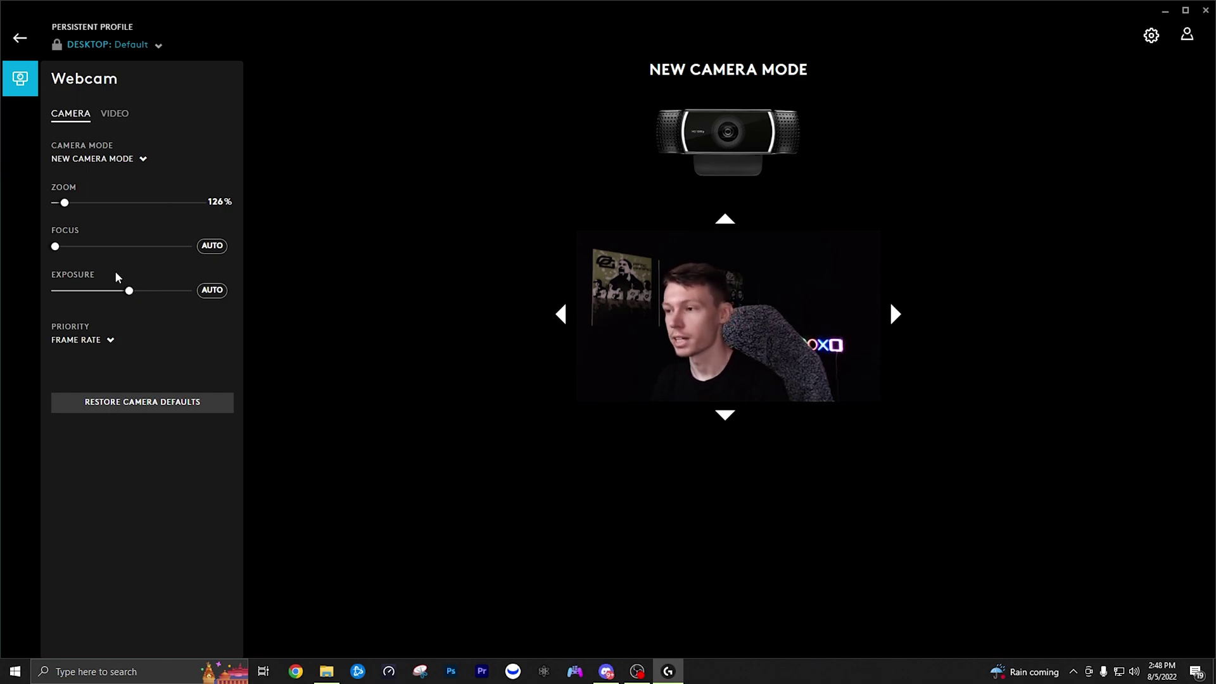
{"action": "left_click", "coordinate": [114, 342]}
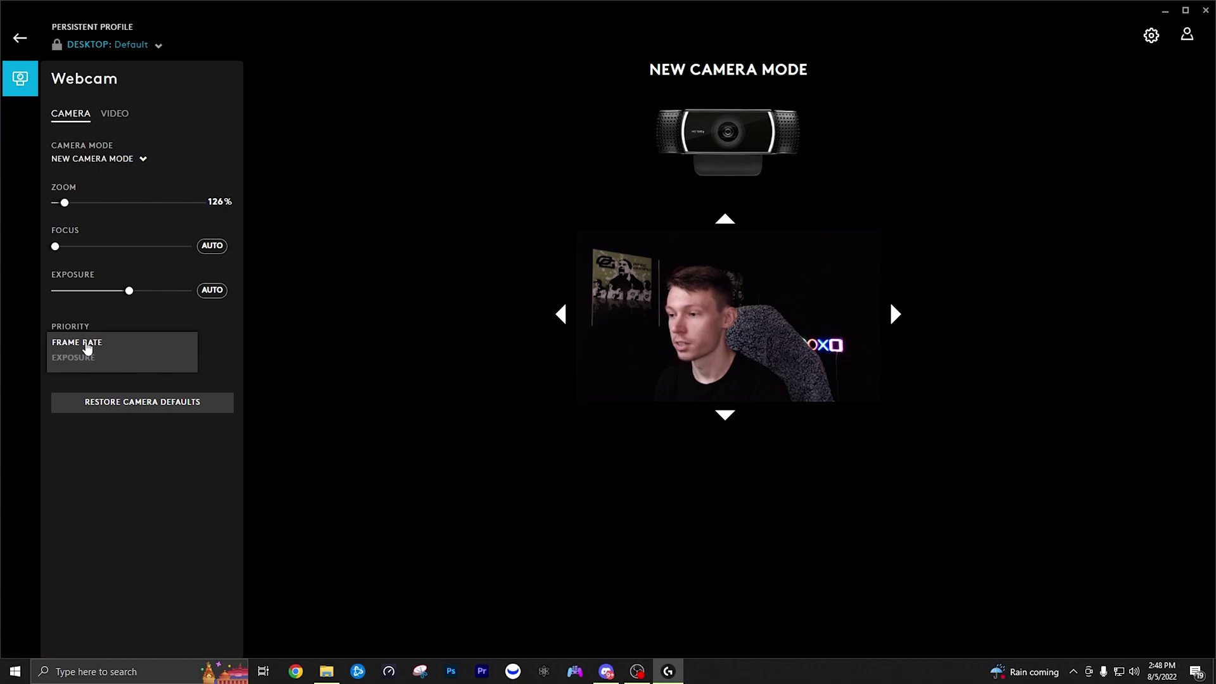
{"action": "left_click", "coordinate": [88, 345]}
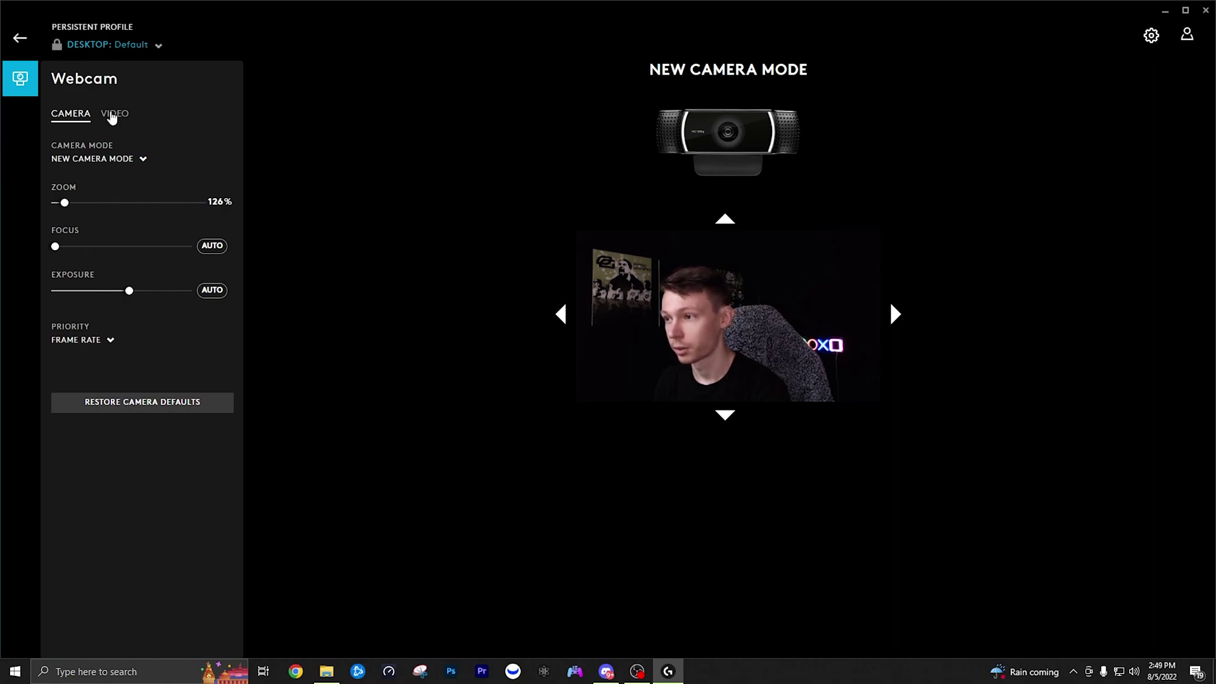
- In the C922 VIDEO settings, set a manual white balance just below the middle
{"action": "left_click", "coordinate": [111, 116]}
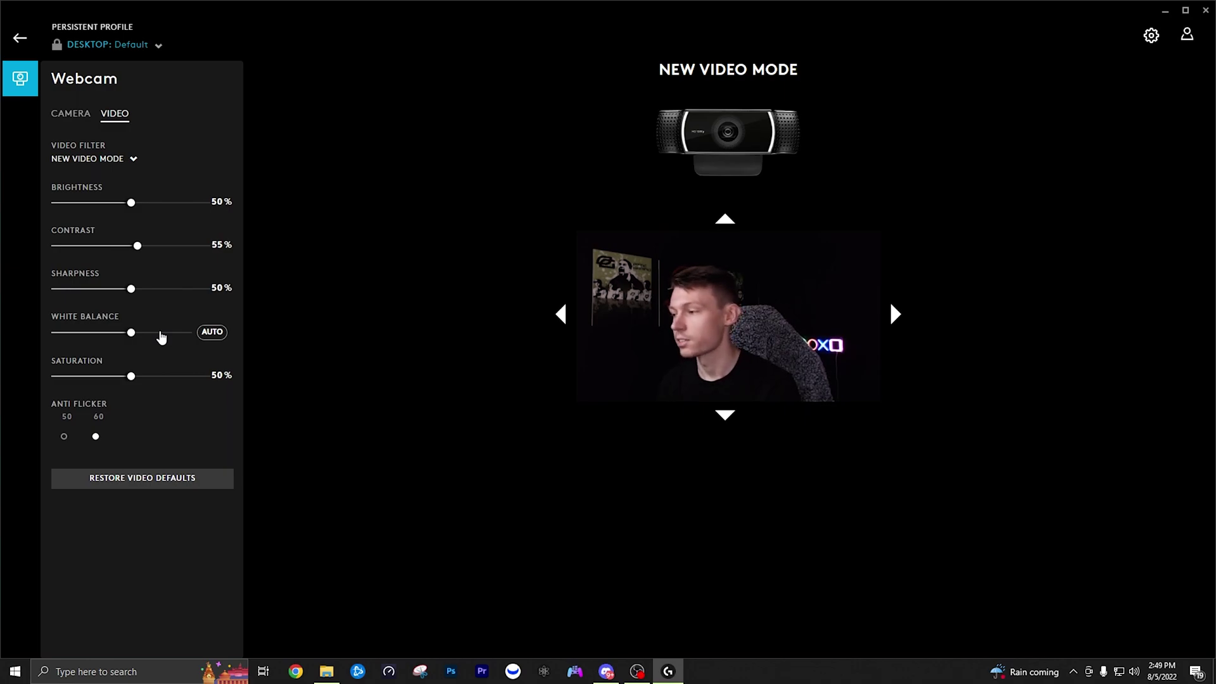
{"action": "mouse_move", "coordinate": [129, 338]}
{"action": "left_mouse_down"}
{"action": "mouse_move", "coordinate": [74, 338]}
{"action": "mouse_move", "coordinate": [186, 340]}
{"action": "mouse_move", "coordinate": [137, 338]}
{"action": "left_mouse_up"}
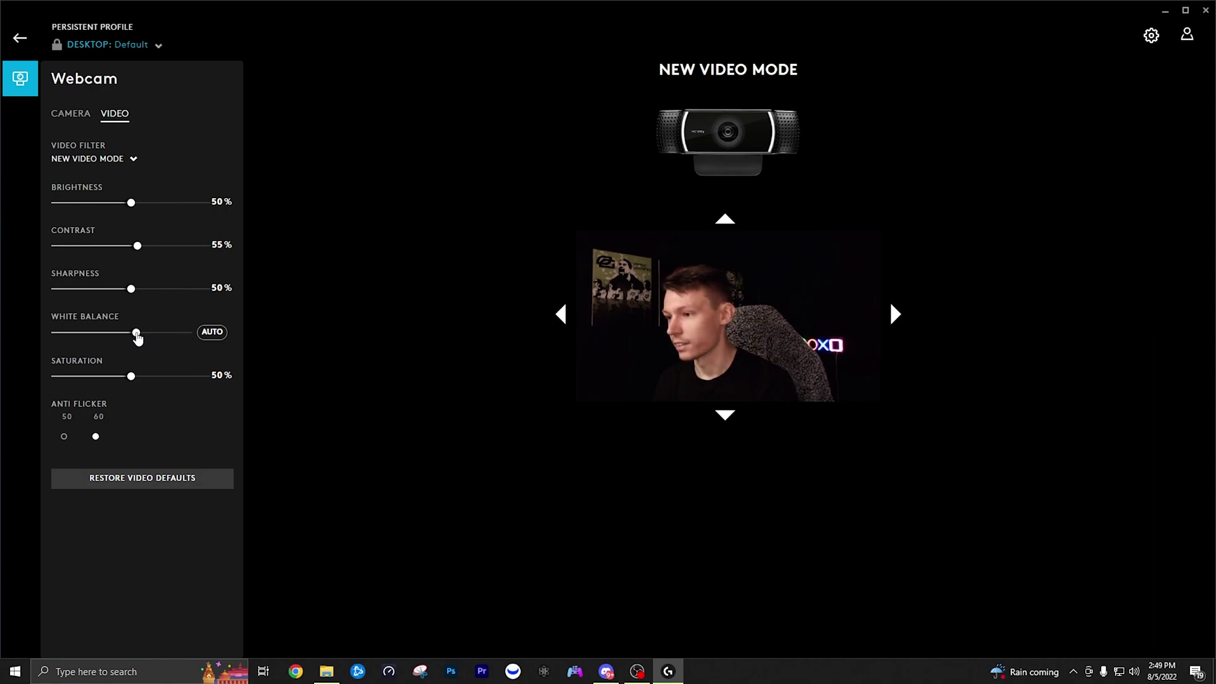
{"action": "left_click", "coordinate": [201, 333]}
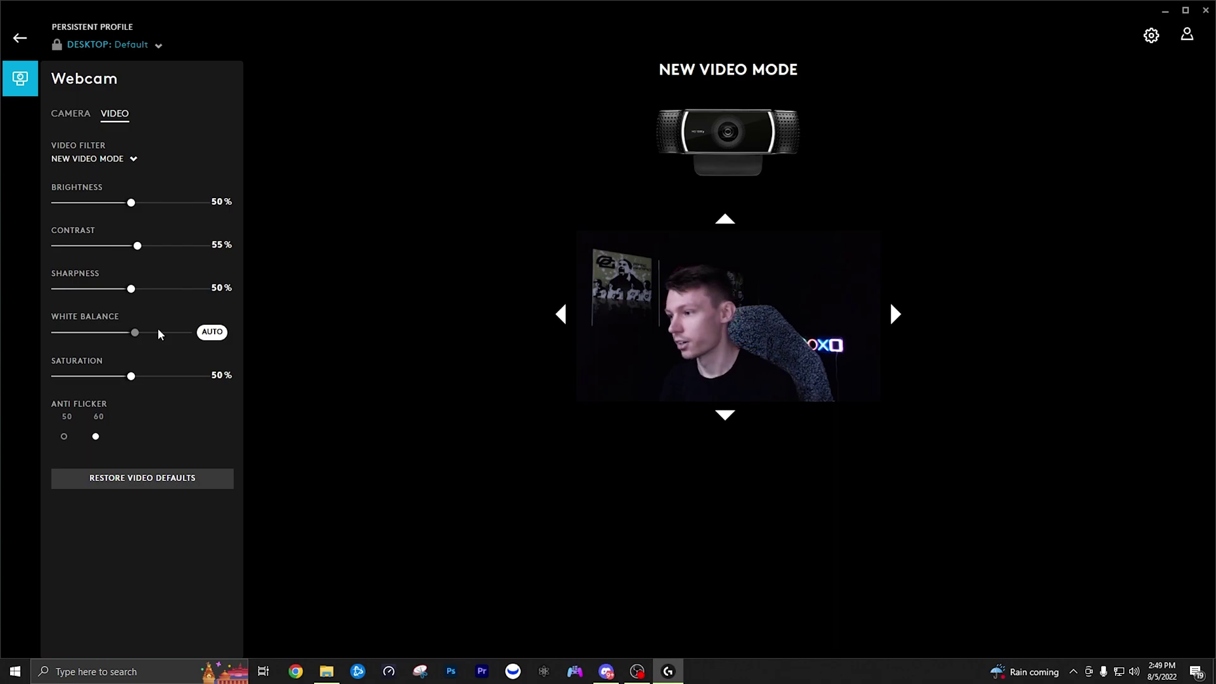
{"action": "left_click", "coordinate": [211, 332]}
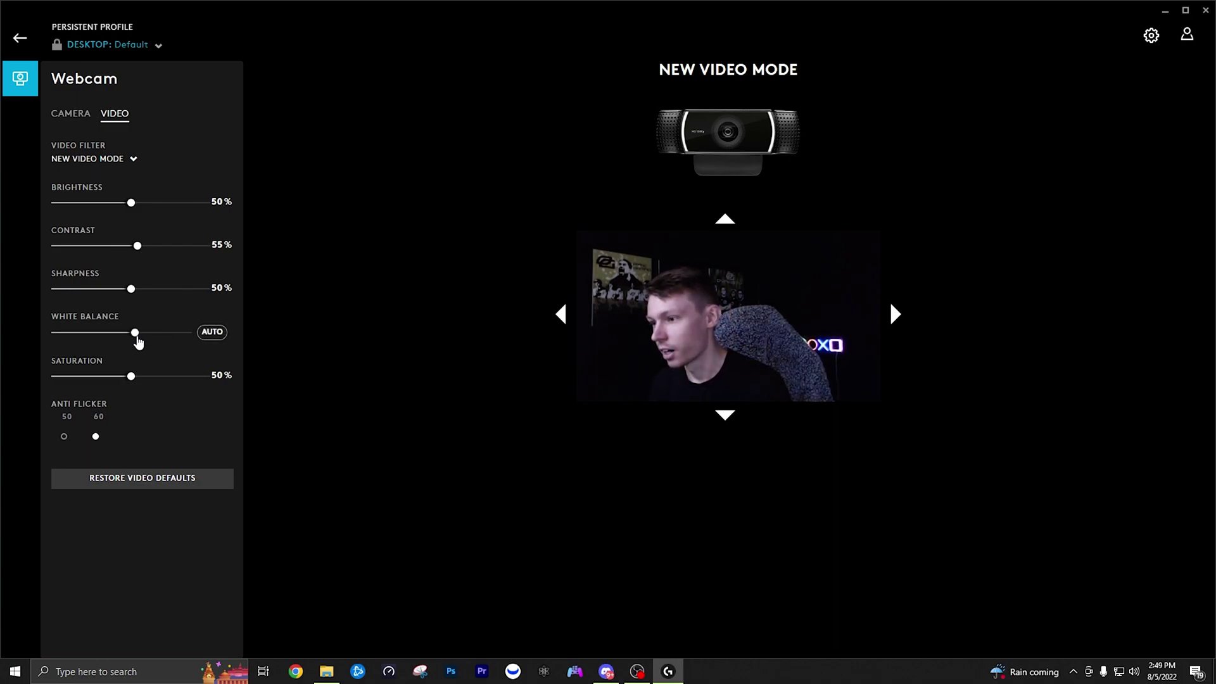
{"action": "left_click_drag", "start_coordinate": [135, 340], "coordinate": [133, 342]}
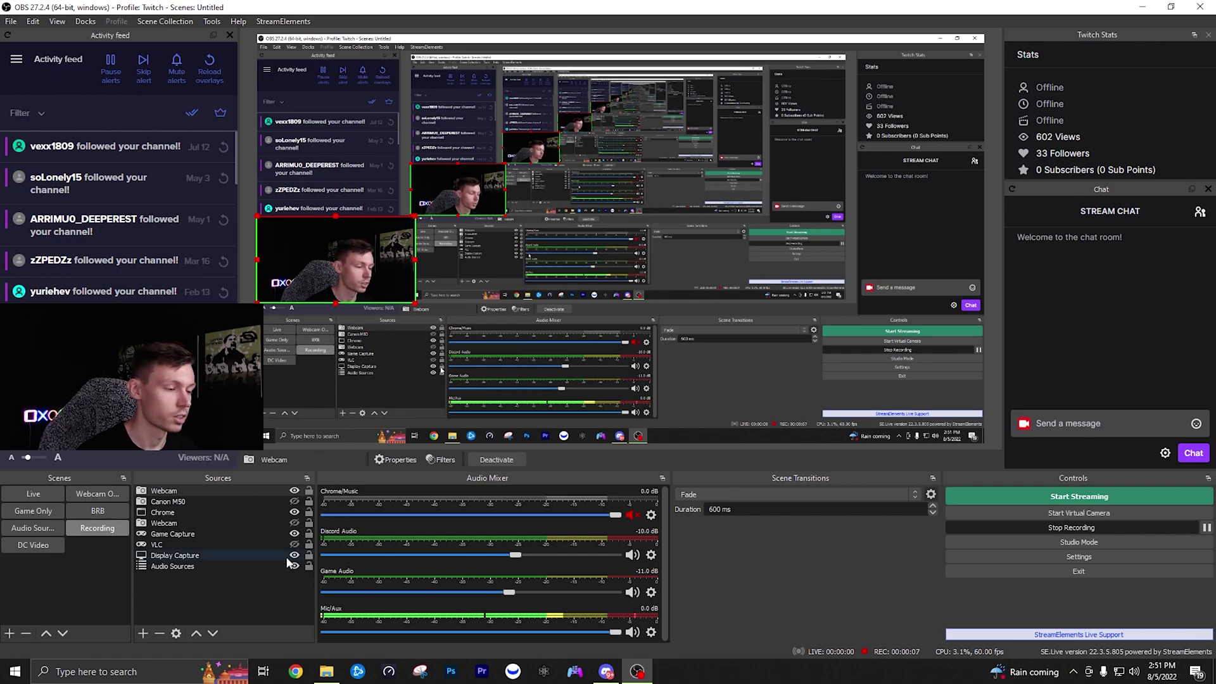
- Add a Color Correction effect filter to the Webcam source
{"action": "left_click", "coordinate": [243, 491]}
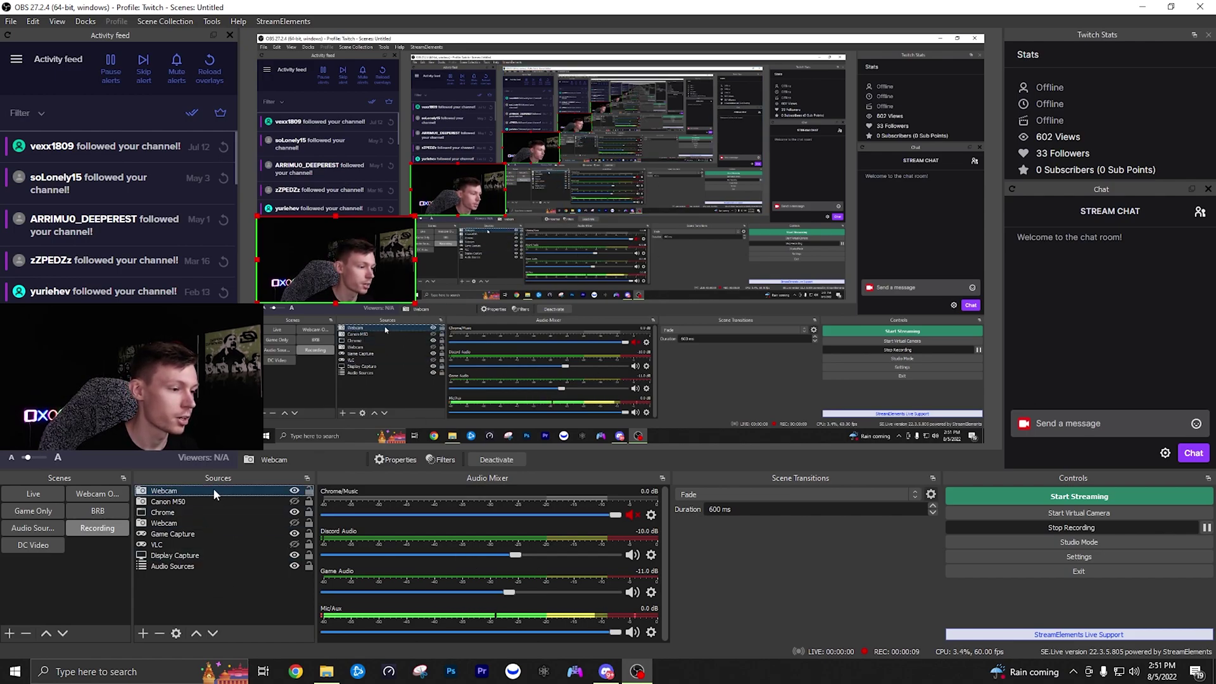
{"action": "left_click", "coordinate": [442, 459]}
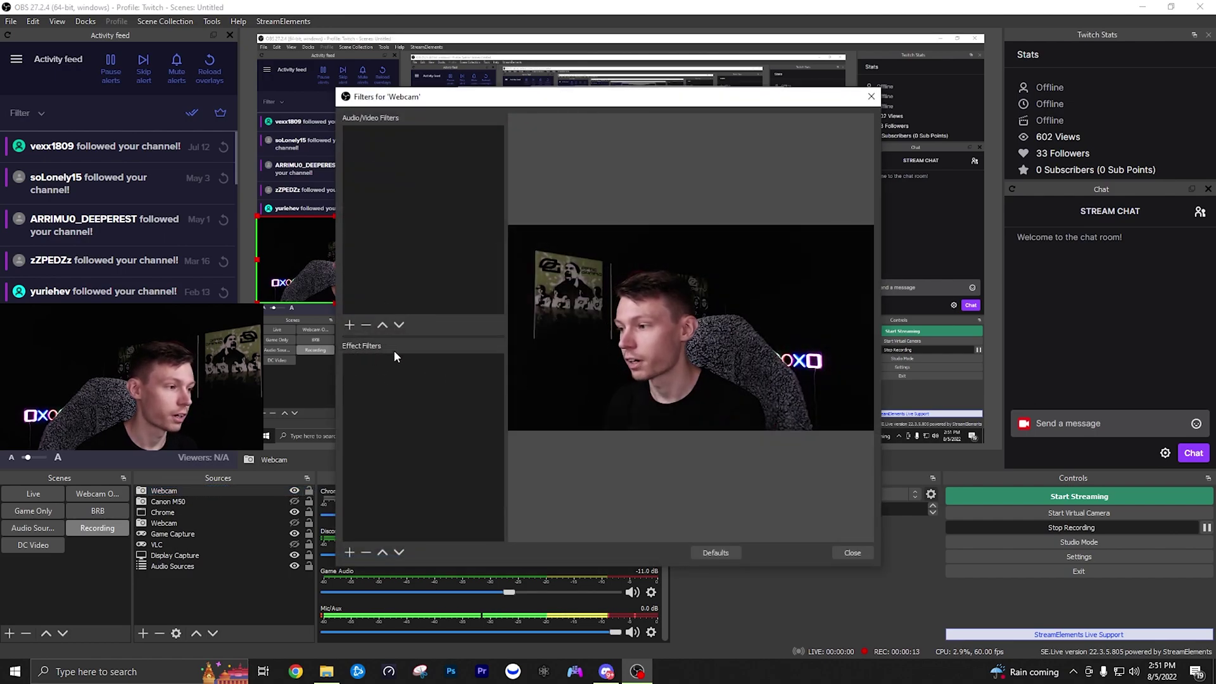
{"action": "left_click_drag", "start_coordinate": [405, 96], "coordinate": [539, 79]}
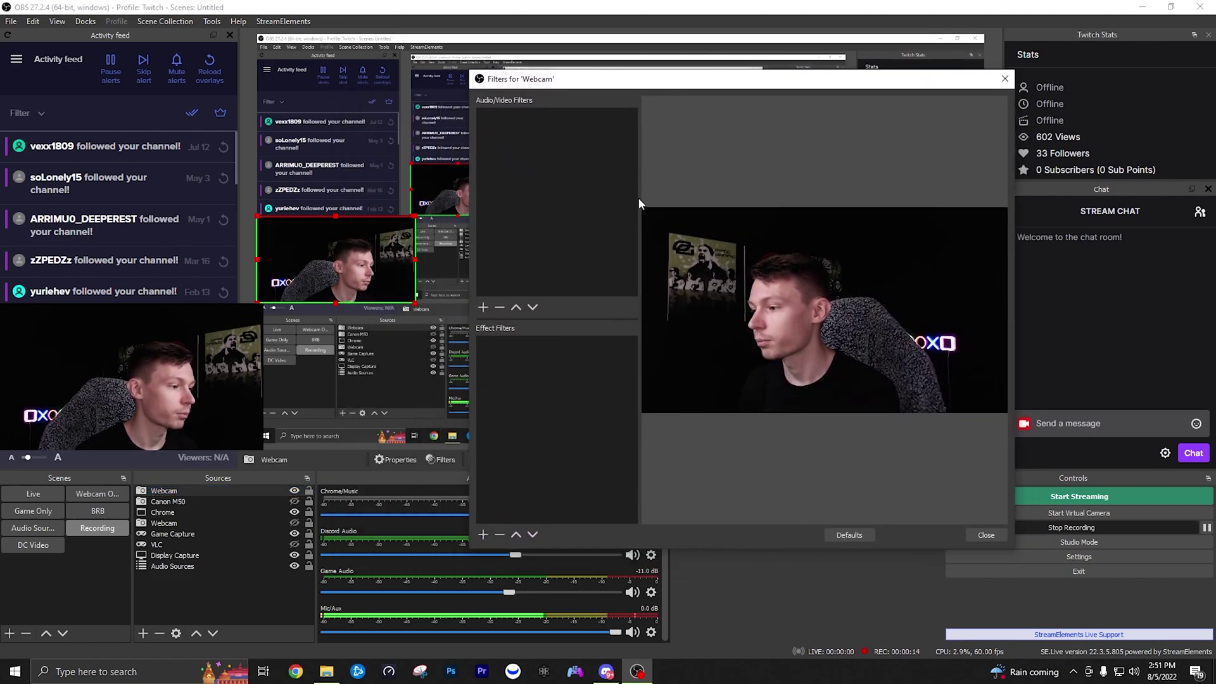
{"action": "left_click", "coordinate": [484, 535]}
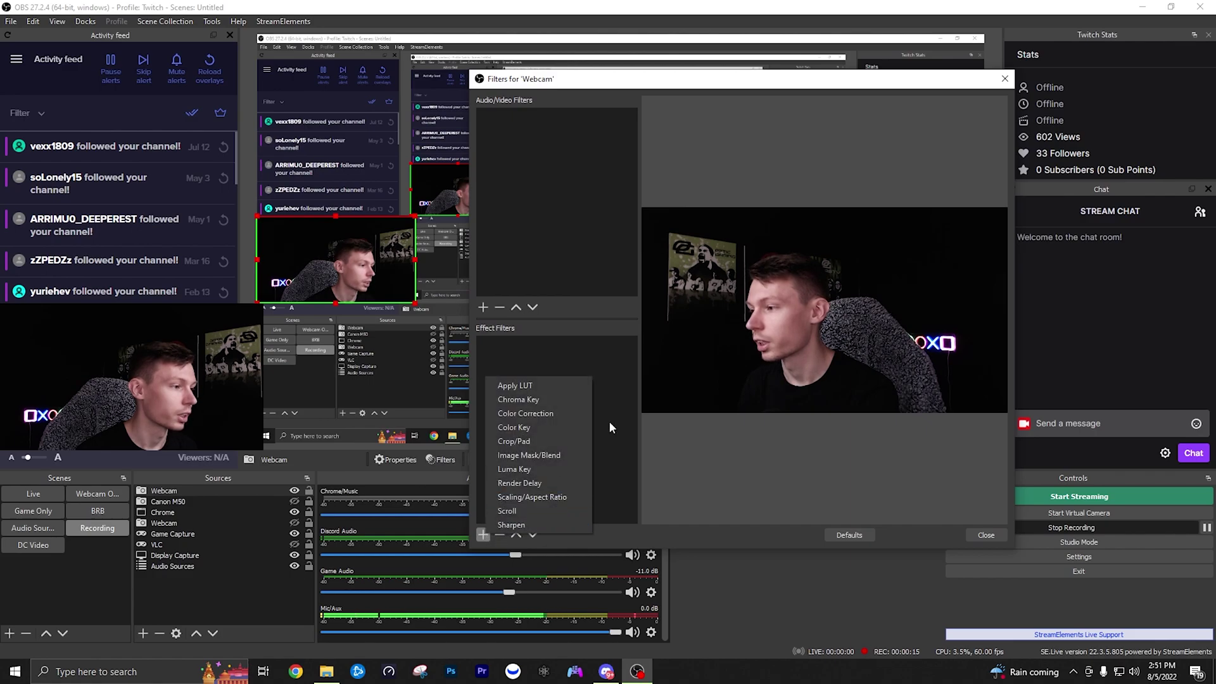
{"action": "left_click", "coordinate": [526, 413]}
{"action": "left_click", "coordinate": [711, 412]}
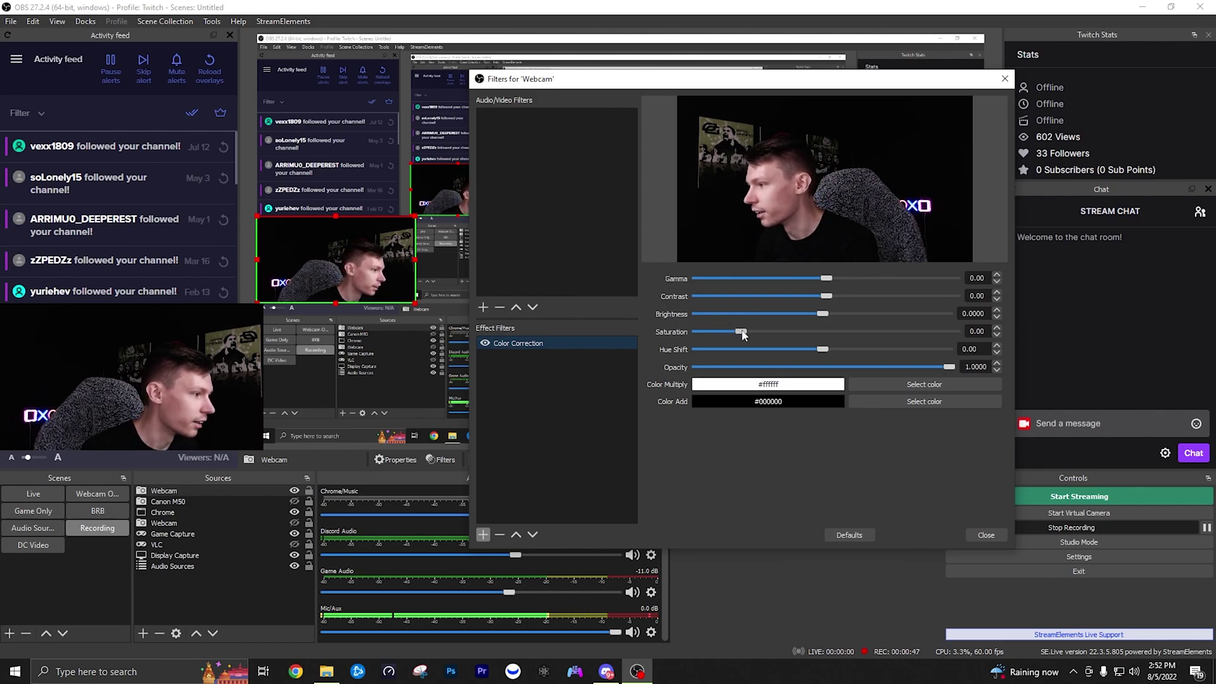
- Set the webcam Color Correction saturation to 0.11
{"action": "left_click_drag", "start_coordinate": [743, 335], "coordinate": [765, 337]}
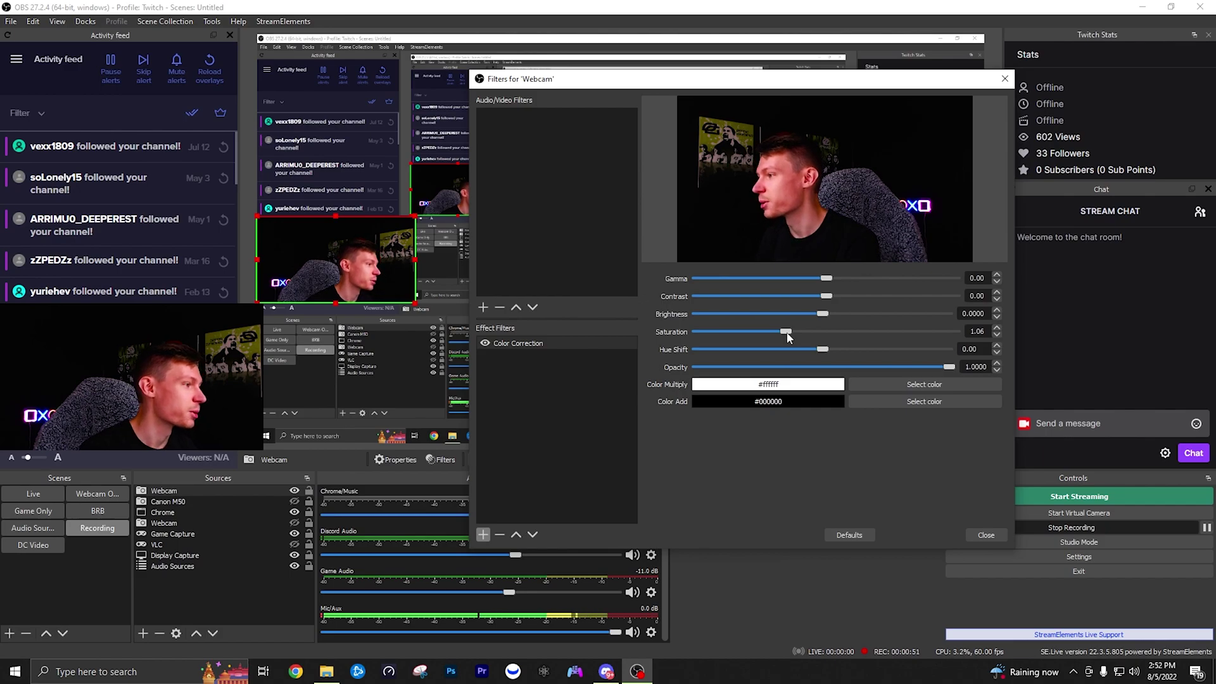
{"action": "left_click_drag", "start_coordinate": [777, 337], "coordinate": [748, 335]}
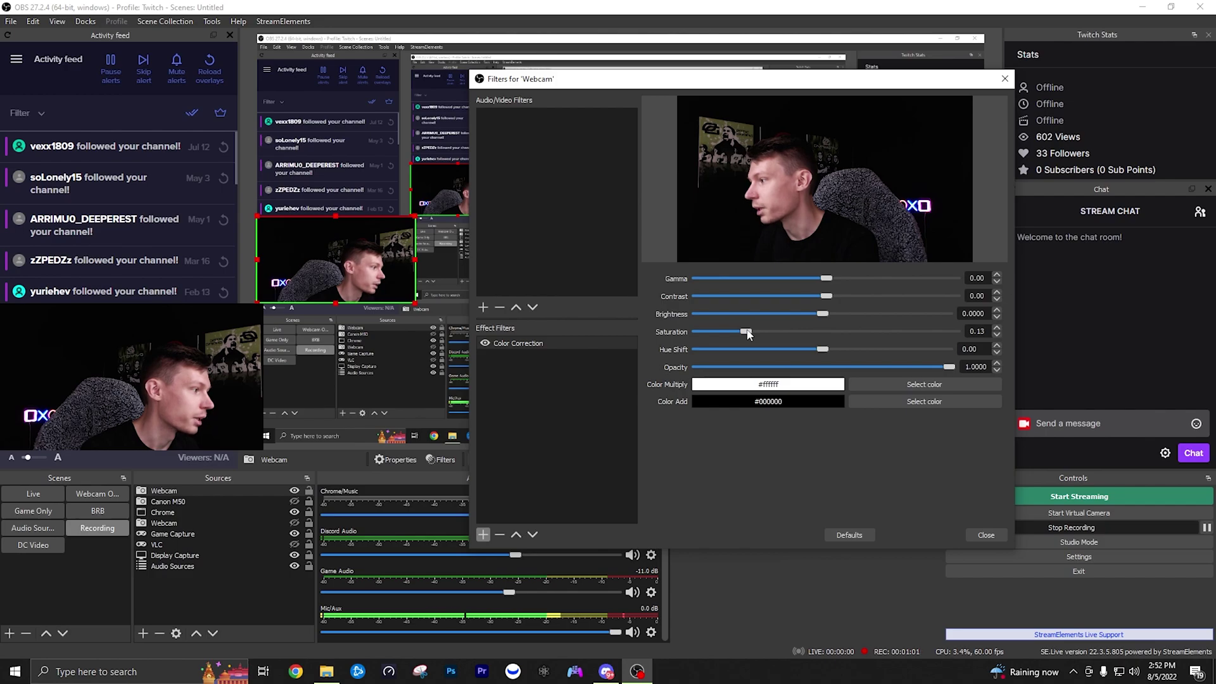
{"action": "left_click_drag", "start_coordinate": [749, 334], "coordinate": [748, 335]}
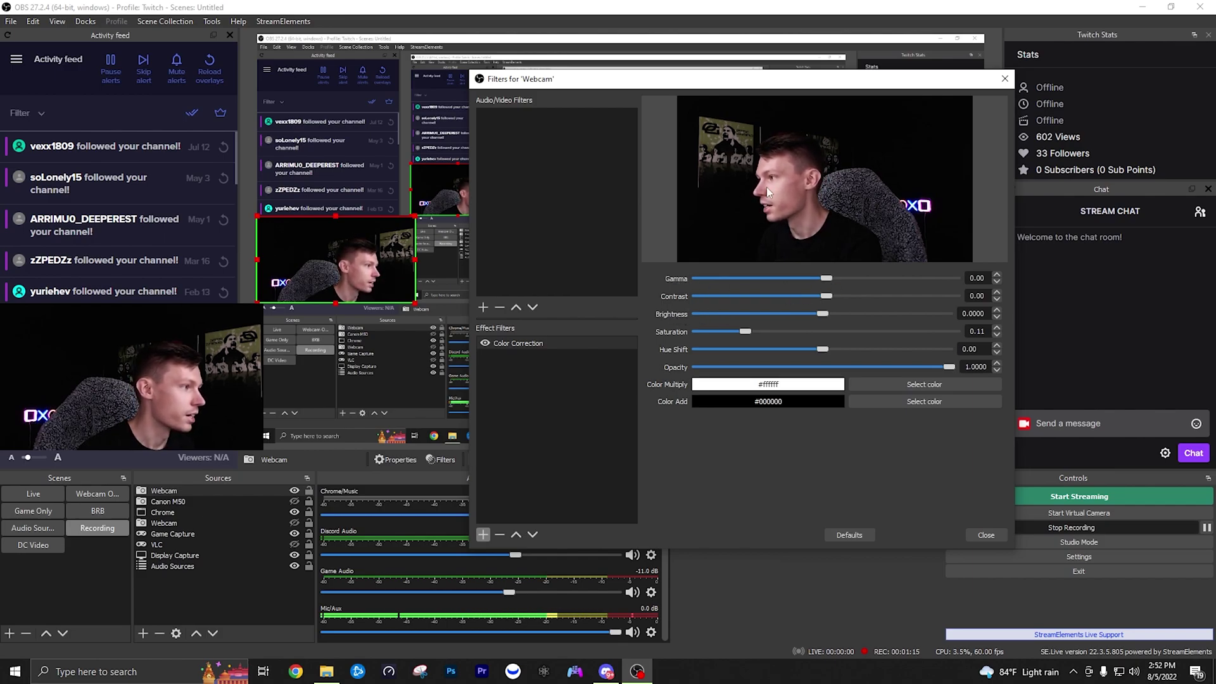
- Enlarge the Filters window and raise the gamma to 0.29
{"action": "left_click_drag", "start_coordinate": [470, 71], "coordinate": [388, 46]}
{"action": "left_click_drag", "start_coordinate": [720, 51], "coordinate": [793, 89]}
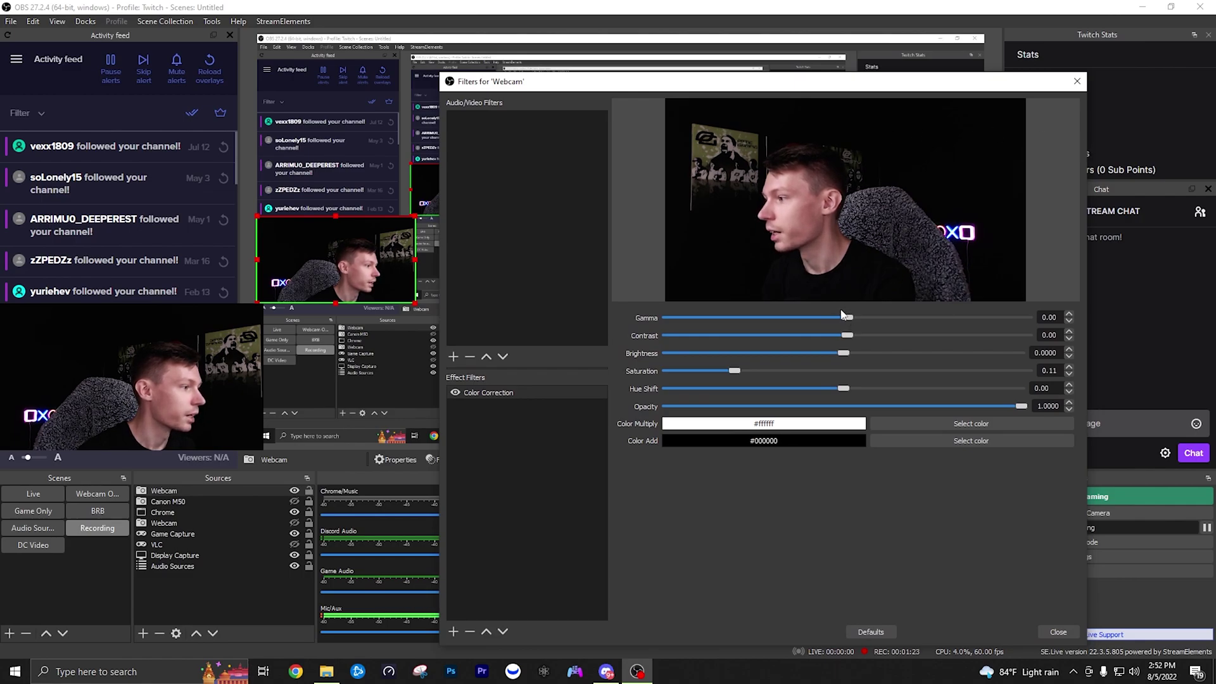
{"action": "left_click_drag", "start_coordinate": [847, 318], "coordinate": [867, 321]}
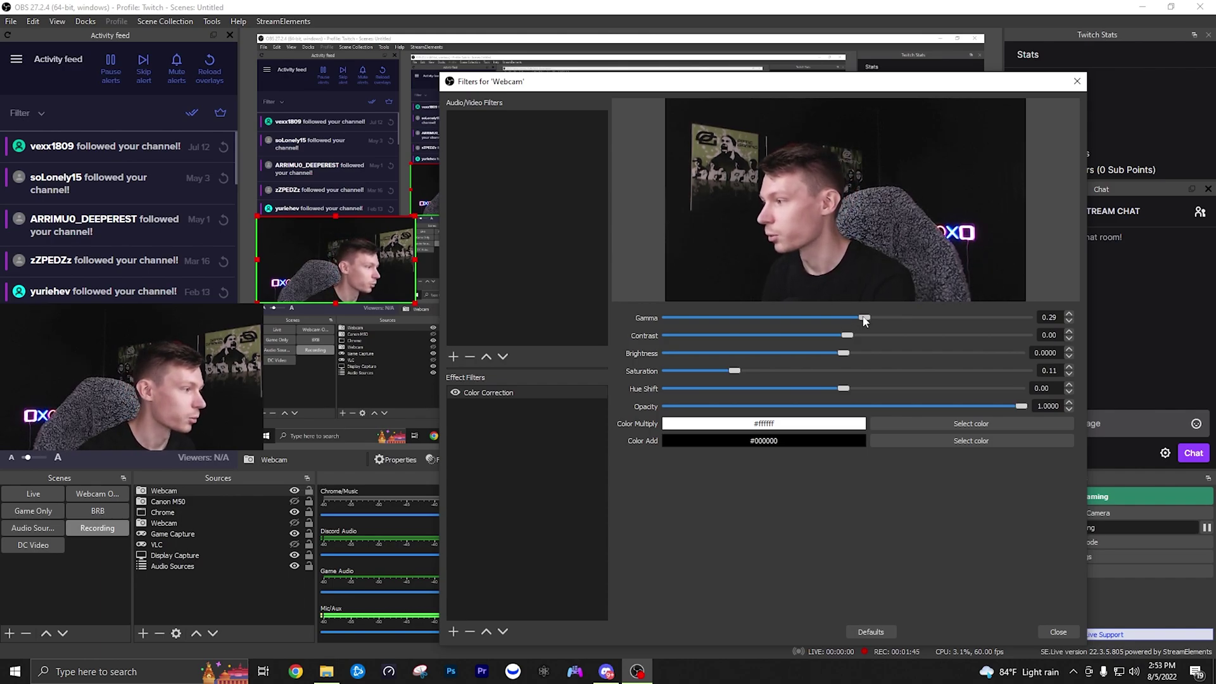
- Bring the Color Correction gamma back to 0.16 and settle the hue shift at -2.60
{"action": "left_click_drag", "start_coordinate": [858, 321], "coordinate": [852, 321]}
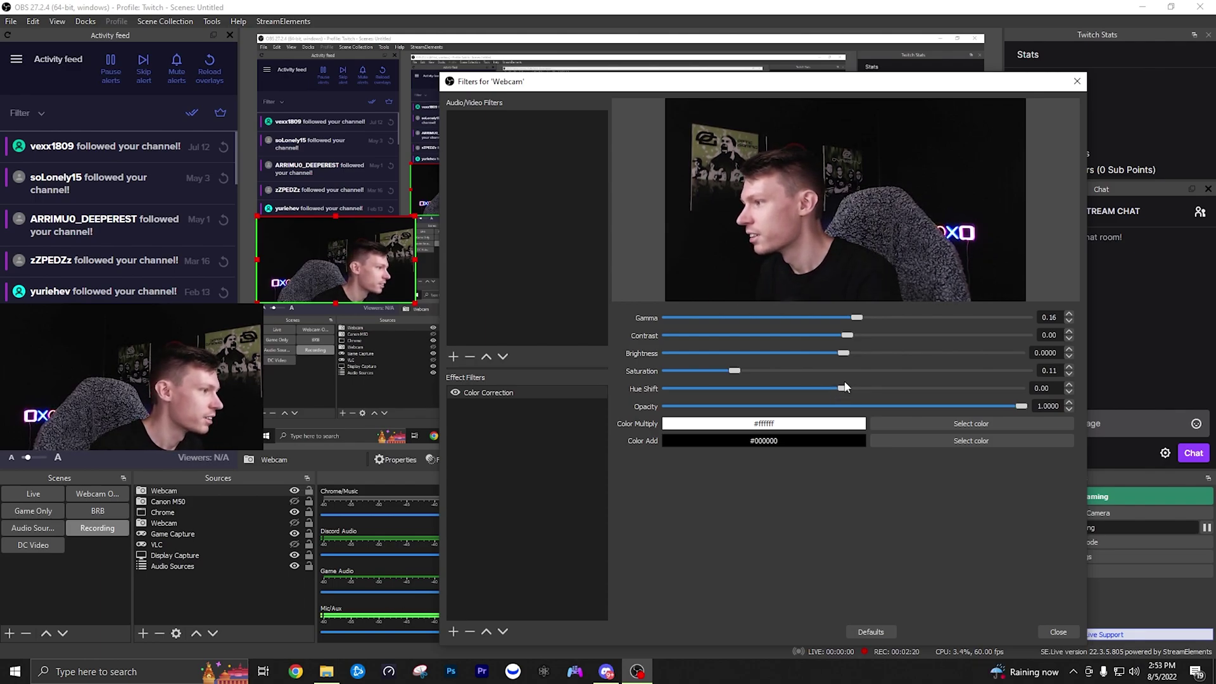
{"action": "left_click_drag", "start_coordinate": [844, 387], "coordinate": [838, 394]}
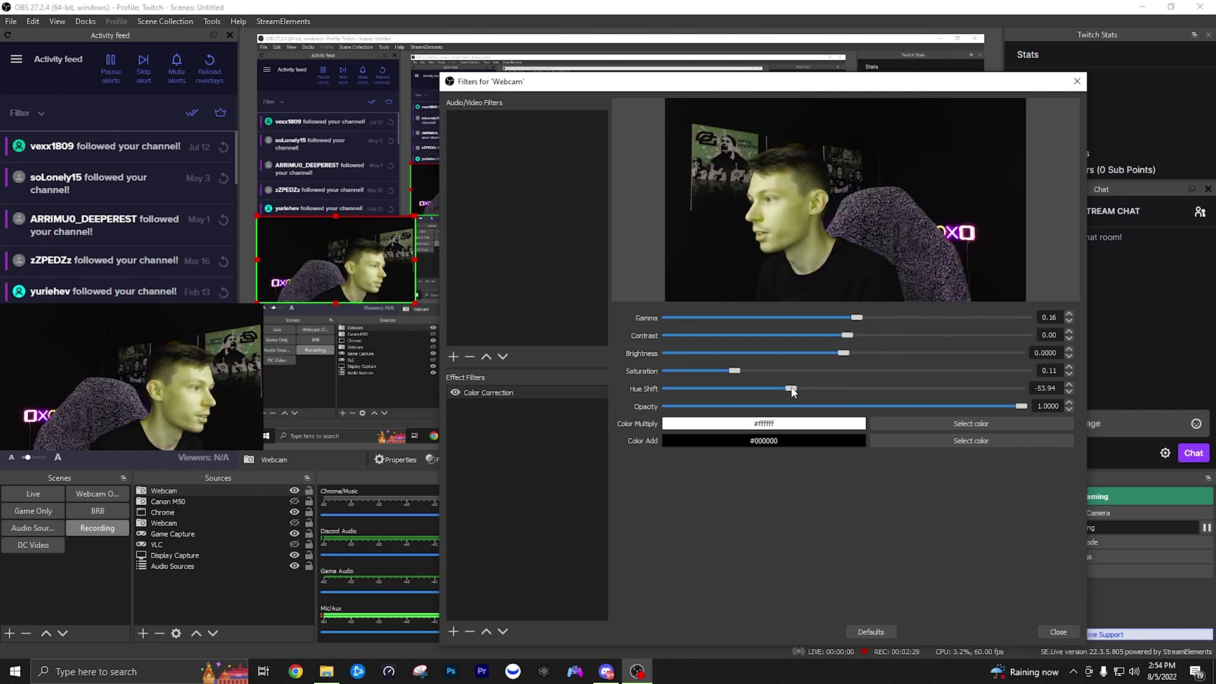
{"action": "left_click_drag", "start_coordinate": [848, 392], "coordinate": [839, 391]}
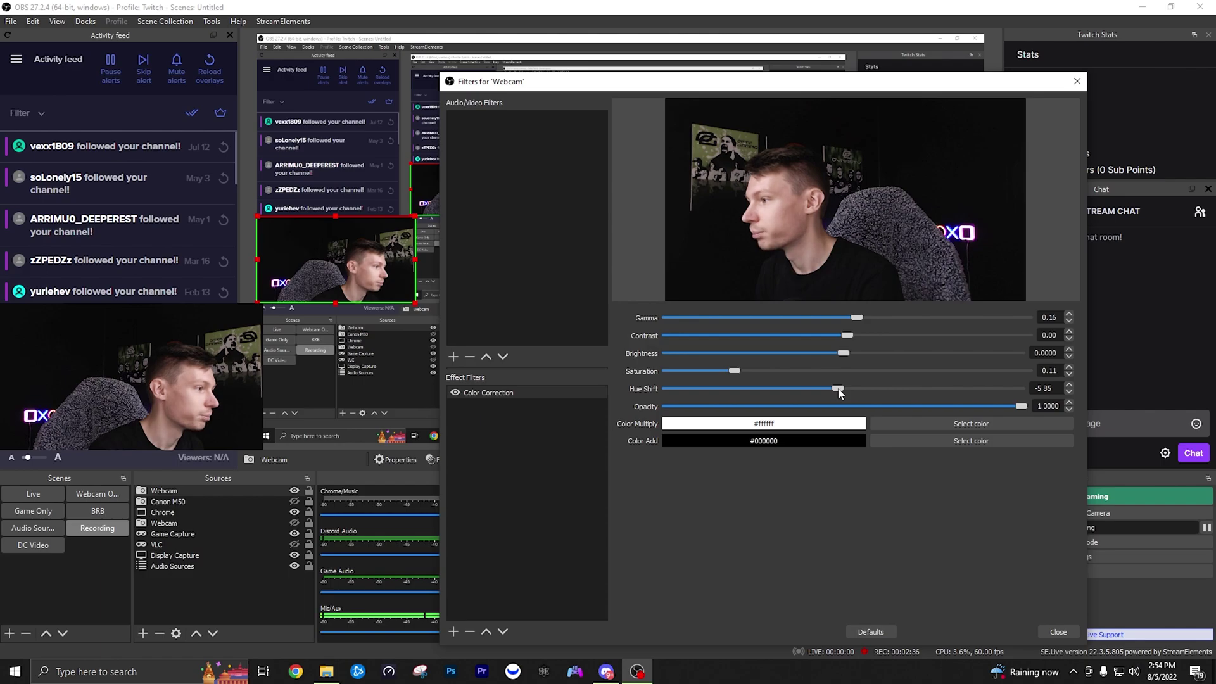
{"action": "left_click_drag", "start_coordinate": [839, 392], "coordinate": [842, 392]}
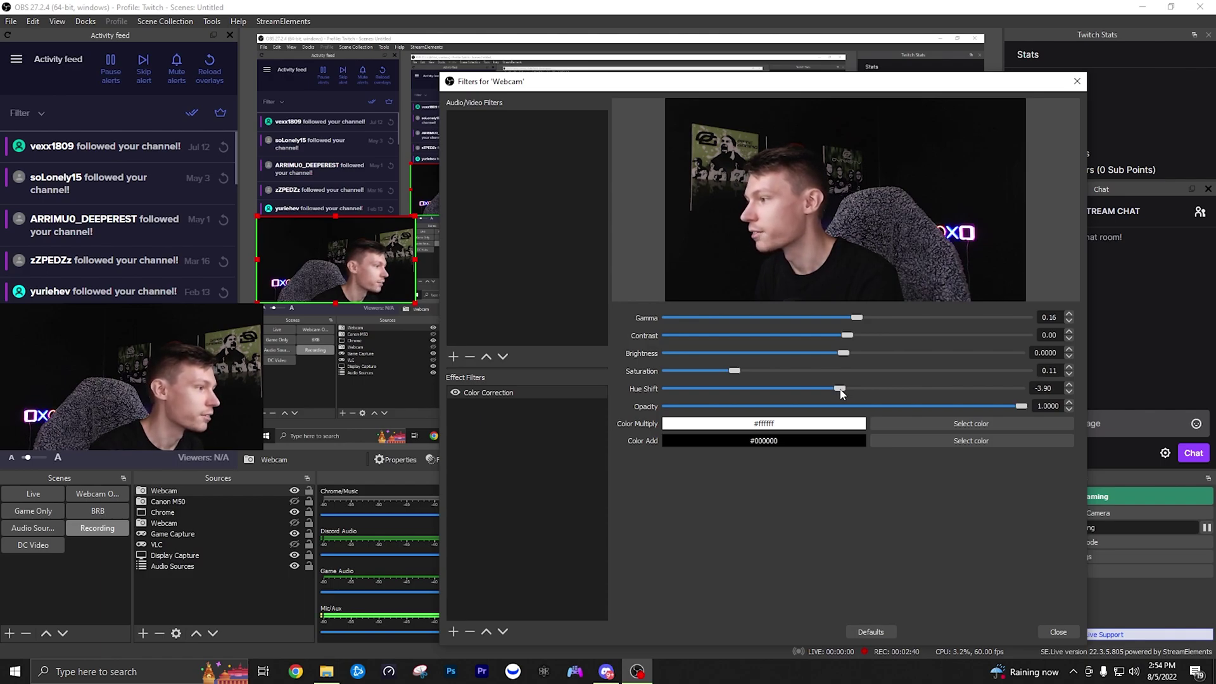
{"action": "left_click_drag", "start_coordinate": [842, 393], "coordinate": [843, 393]}
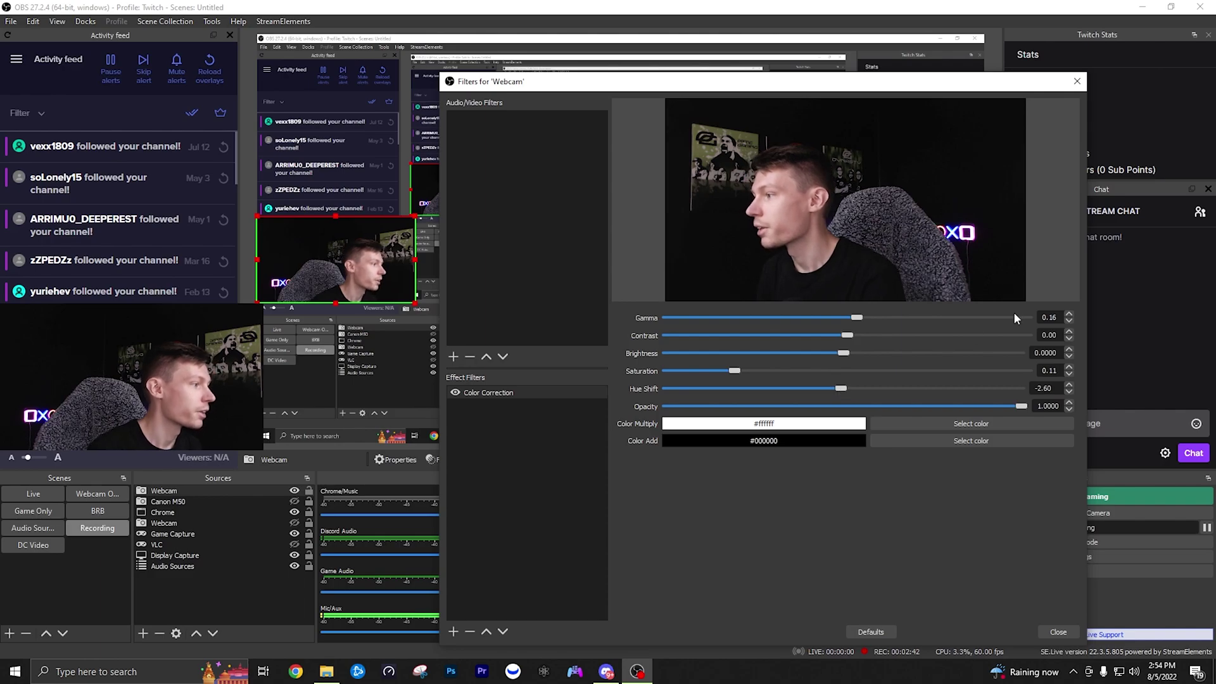
- Close the Filters for 'Webcam' dialog
{"action": "left_click", "coordinate": [1058, 632]}
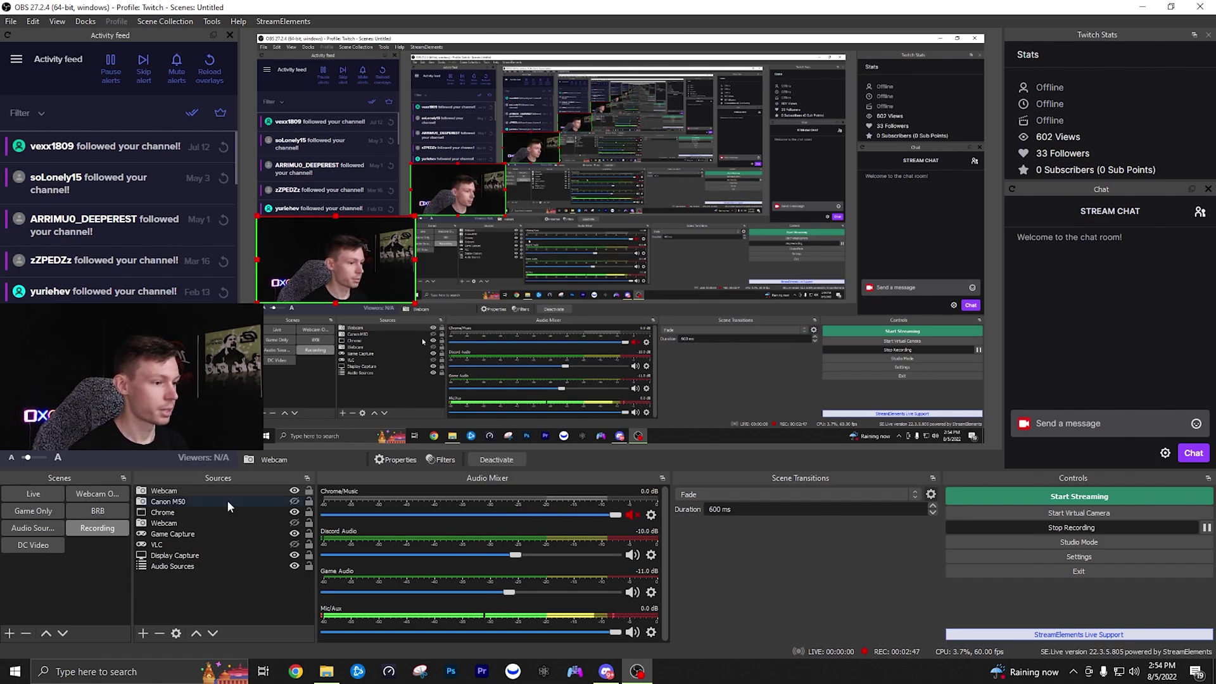